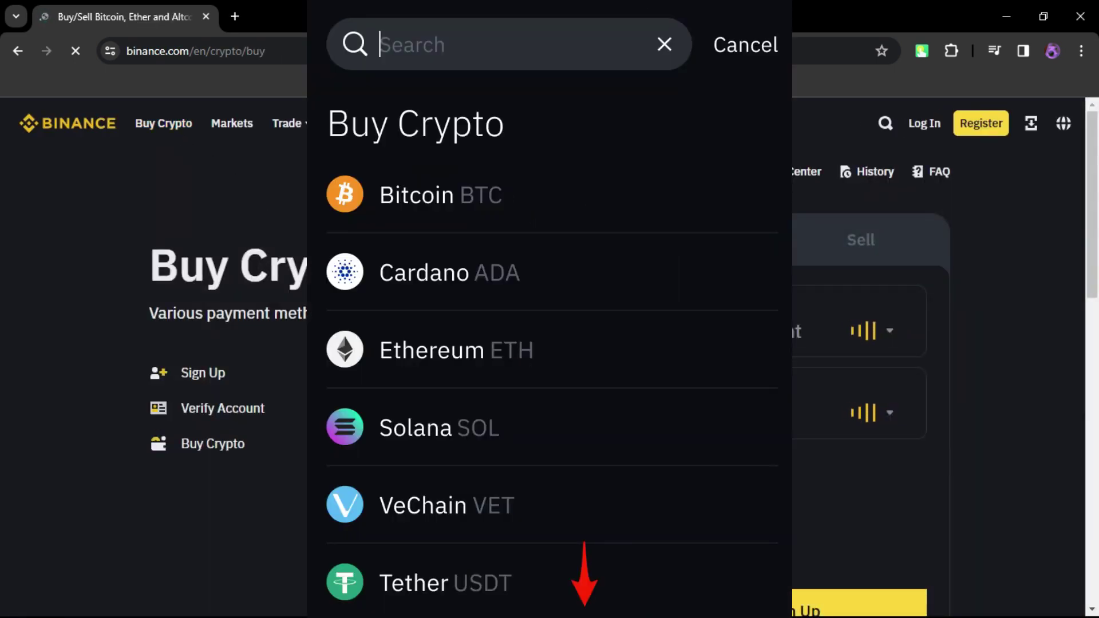
{"action": "scroll", "coordinate": [840, 363], "scroll_direction": "down", "scroll_amount": 2}
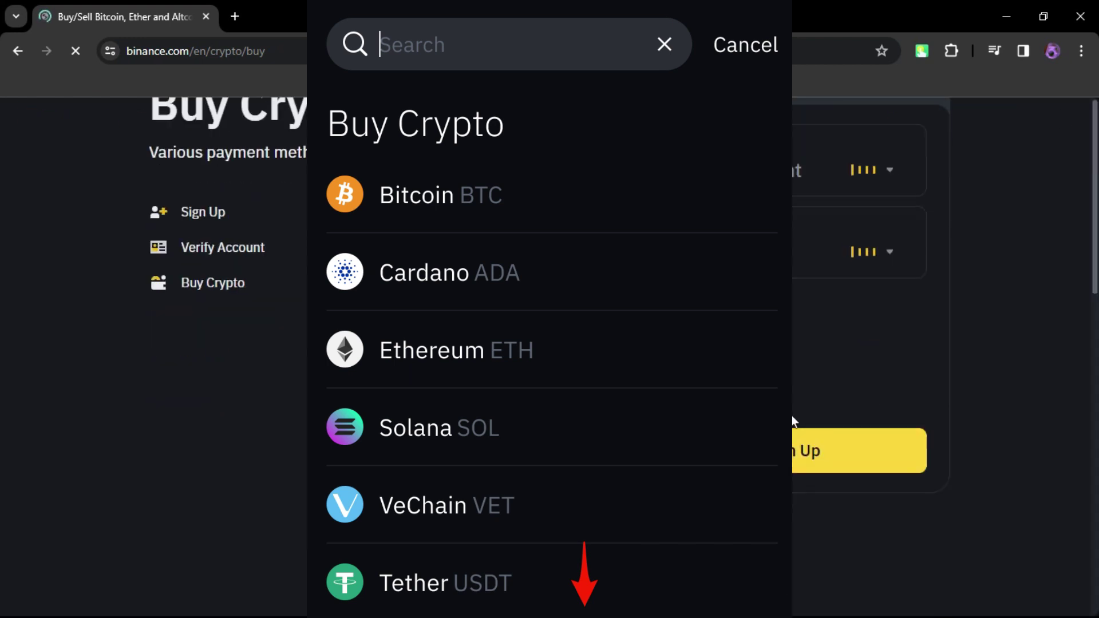
{"action": "scroll", "coordinate": [840, 363], "scroll_direction": "down", "scroll_amount": 3}
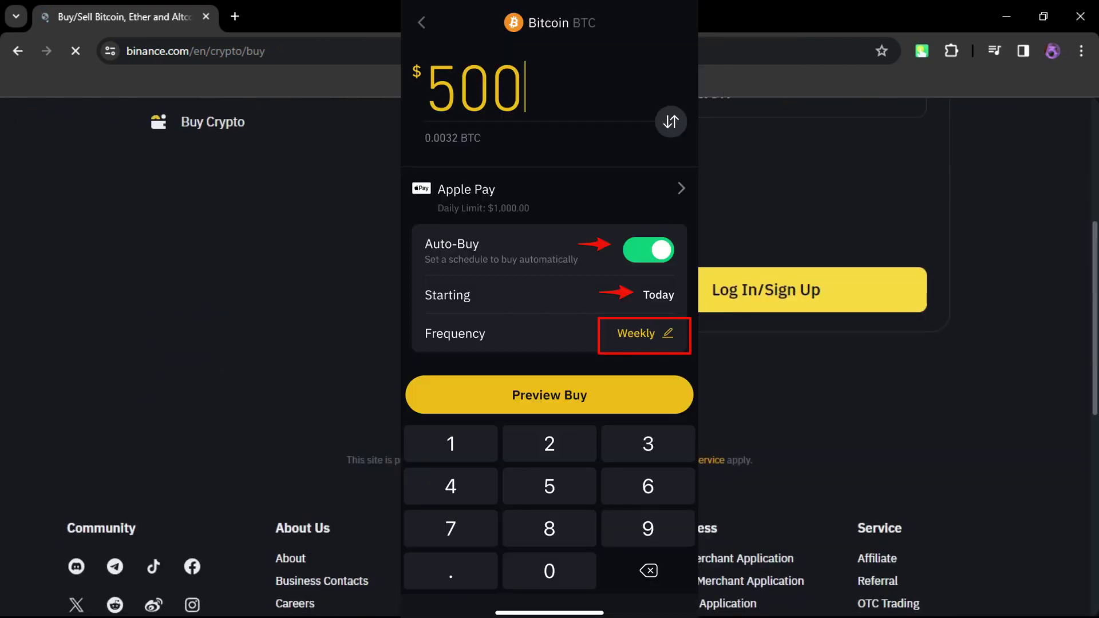
{"action": "scroll", "coordinate": [840, 362], "scroll_direction": "down", "scroll_amount": 3}
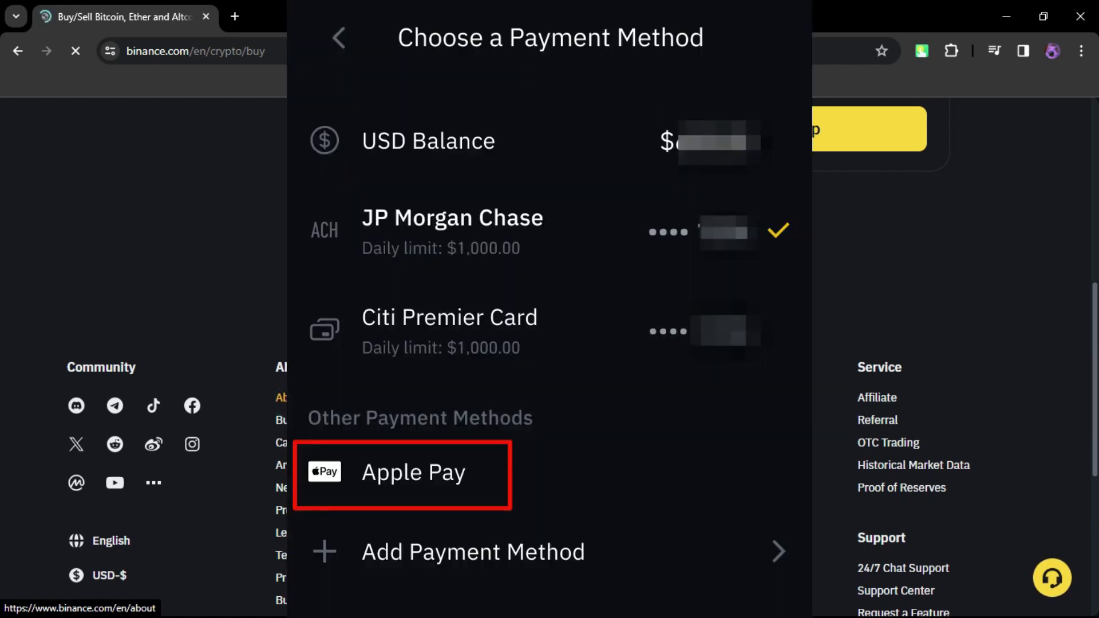
Go to the About Binance page from the website footer.
{"action": "left_click", "coordinate": [282, 398]}
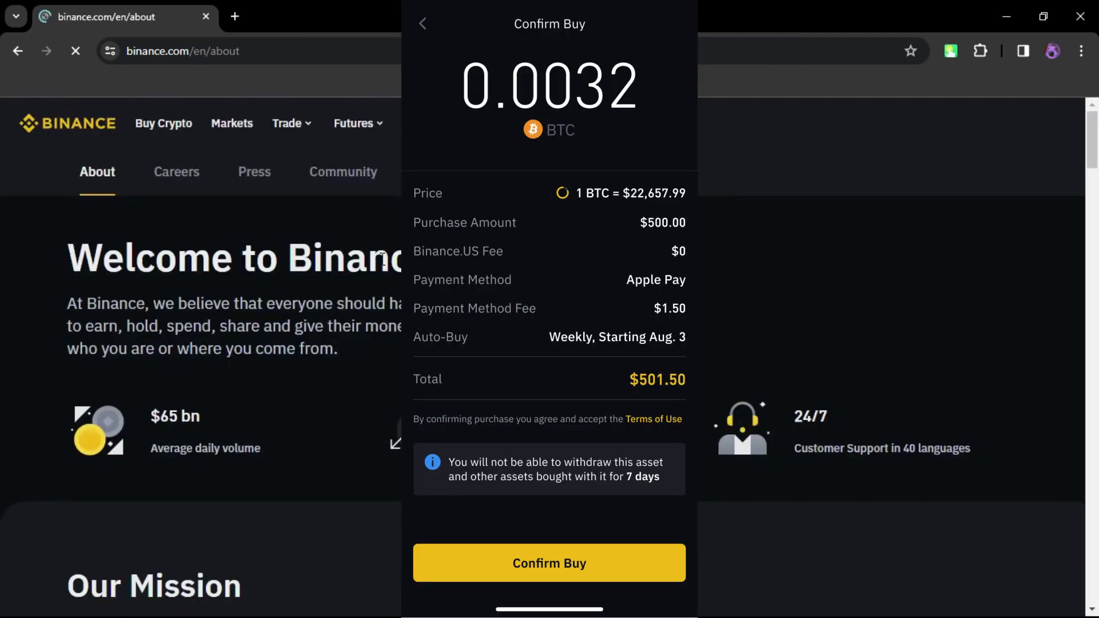
{"action": "scroll", "coordinate": [380, 259], "scroll_direction": "down", "scroll_amount": 4}
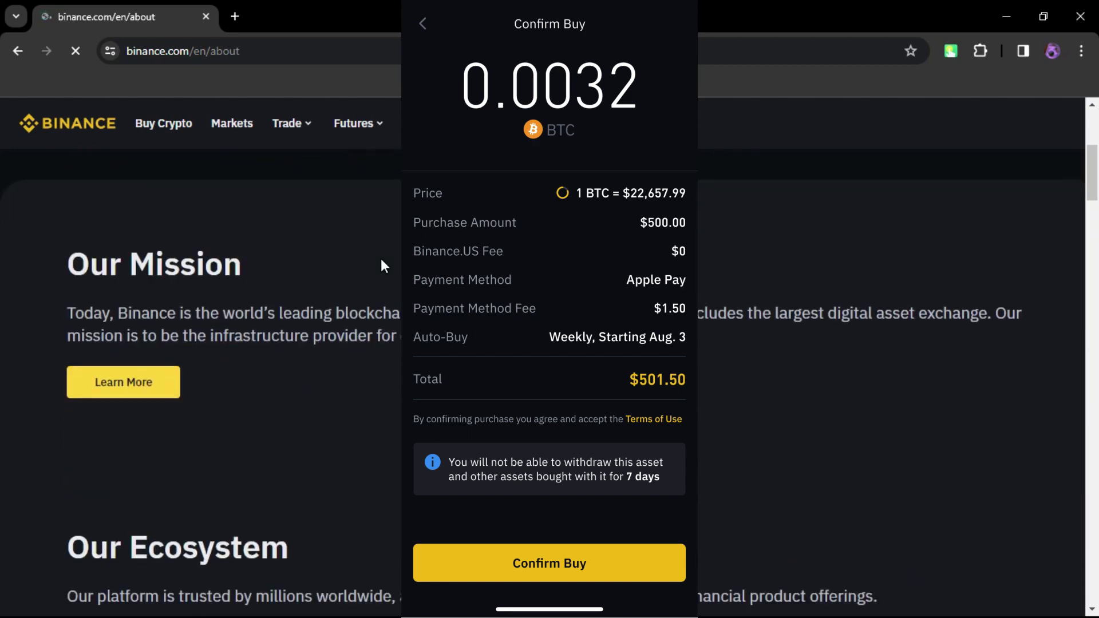
{"action": "scroll", "coordinate": [380, 258], "scroll_direction": "down", "scroll_amount": 3}
{"action": "scroll", "coordinate": [380, 259], "scroll_direction": "down", "scroll_amount": 2}
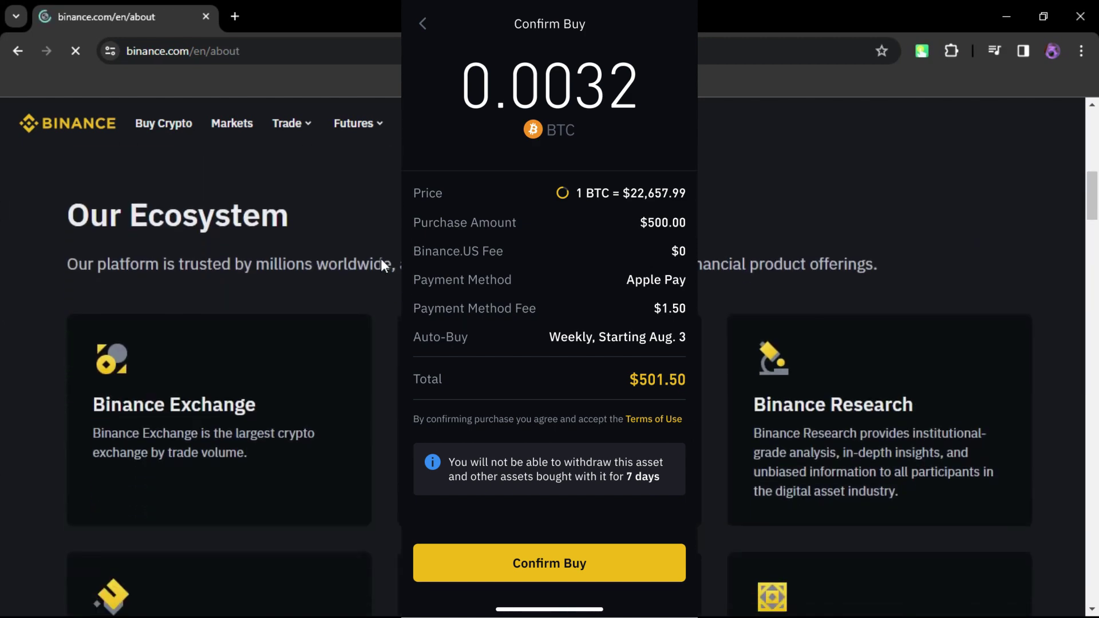
{"action": "scroll", "coordinate": [380, 258], "scroll_direction": "down", "scroll_amount": 1}
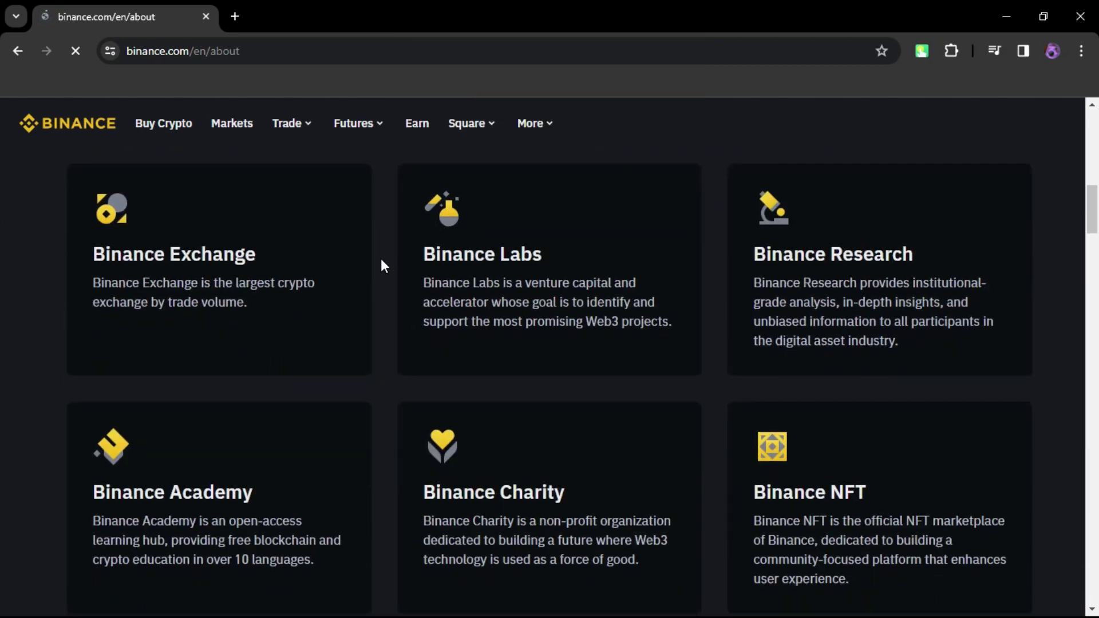
{"action": "scroll", "coordinate": [381, 258], "scroll_direction": "down", "scroll_amount": 3}
{"action": "scroll", "coordinate": [380, 259], "scroll_direction": "down", "scroll_amount": 3}
{"action": "scroll", "coordinate": [380, 259], "scroll_direction": "down", "scroll_amount": 3}
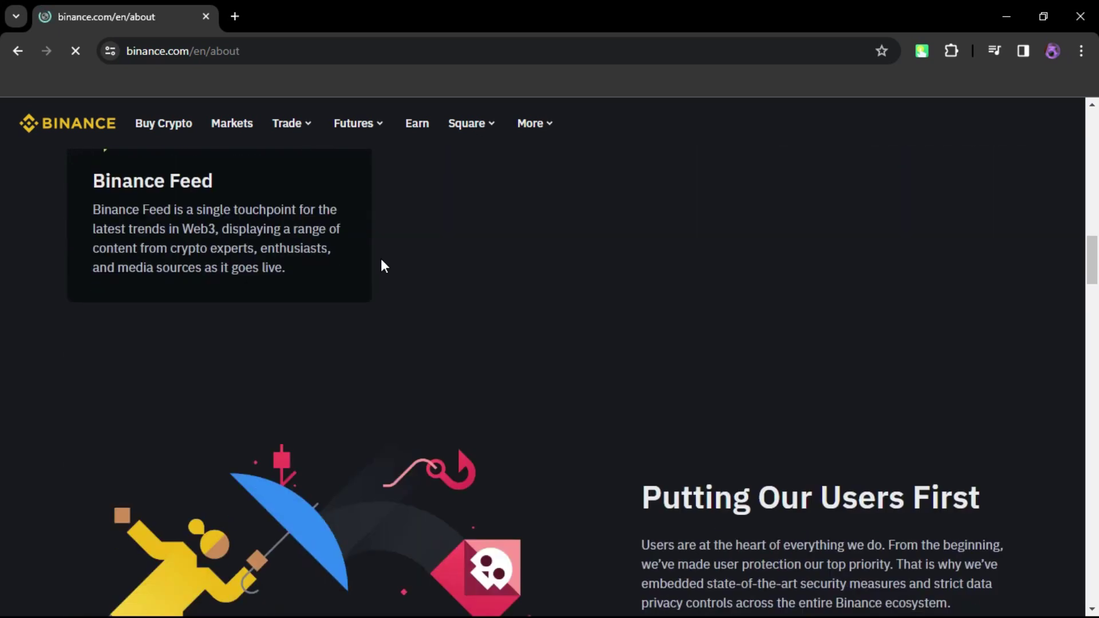
{"action": "scroll", "coordinate": [380, 258], "scroll_direction": "down", "scroll_amount": 3}
{"action": "scroll", "coordinate": [381, 259], "scroll_direction": "down", "scroll_amount": 1}
{"action": "scroll", "coordinate": [381, 259], "scroll_direction": "down", "scroll_amount": 4}
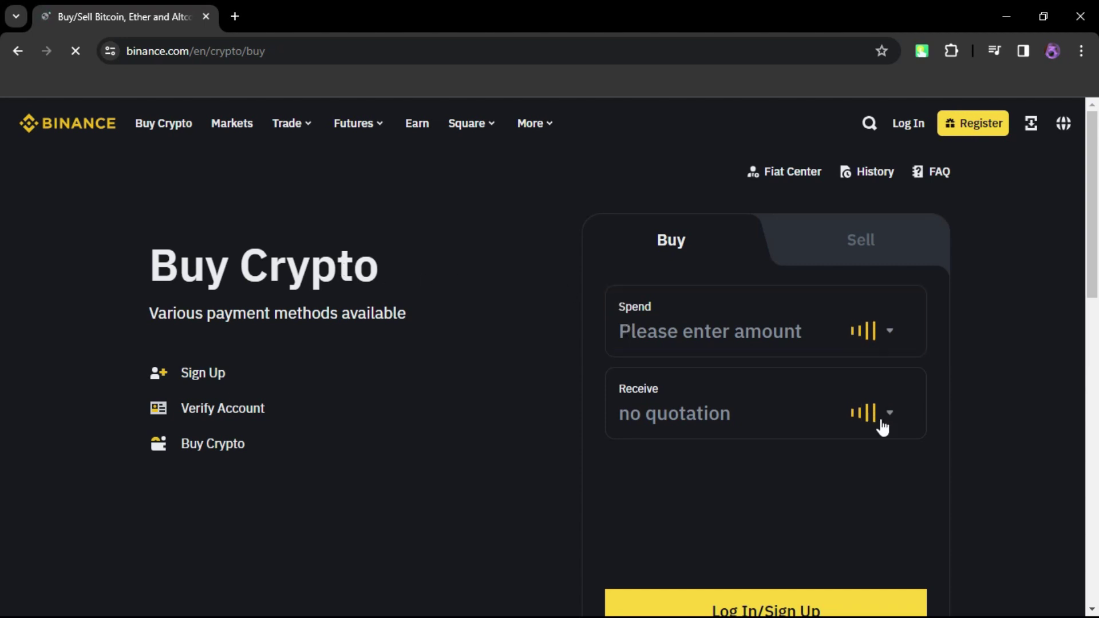
{"action": "scroll", "coordinate": [696, 371], "scroll_direction": "down", "scroll_amount": 2}
{"action": "scroll", "coordinate": [697, 371], "scroll_direction": "down", "scroll_amount": 2}
Start logging in via Log In/Sign Up from the Buy Crypto page.
{"action": "left_click", "coordinate": [731, 443]}
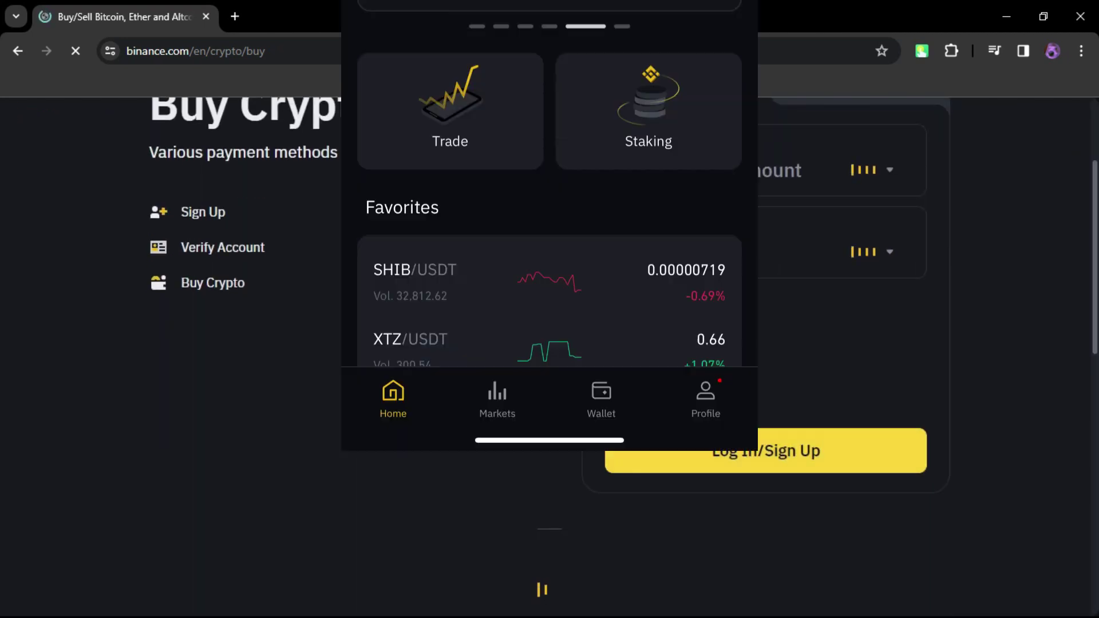
{"action": "scroll", "coordinate": [550, 344], "scroll_direction": "down", "scroll_amount": 1}
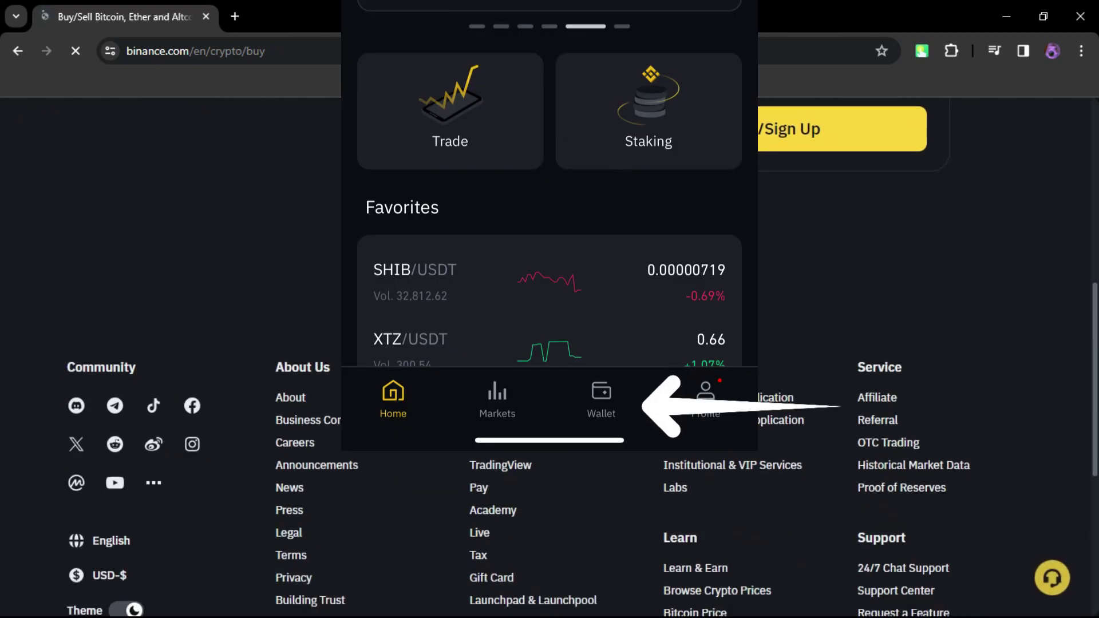
Go to the About Binance page from the footer while viewing the $2.00 daily purchase.
{"action": "left_click", "coordinate": [292, 398]}
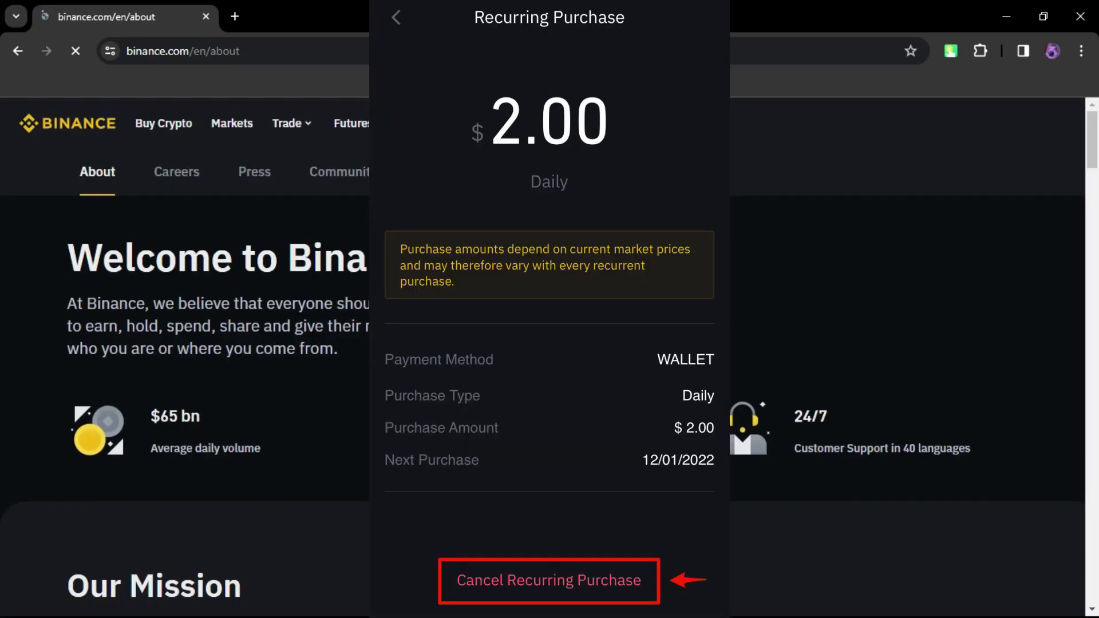
{"action": "scroll", "coordinate": [902, 344], "scroll_direction": "down", "scroll_amount": 5}
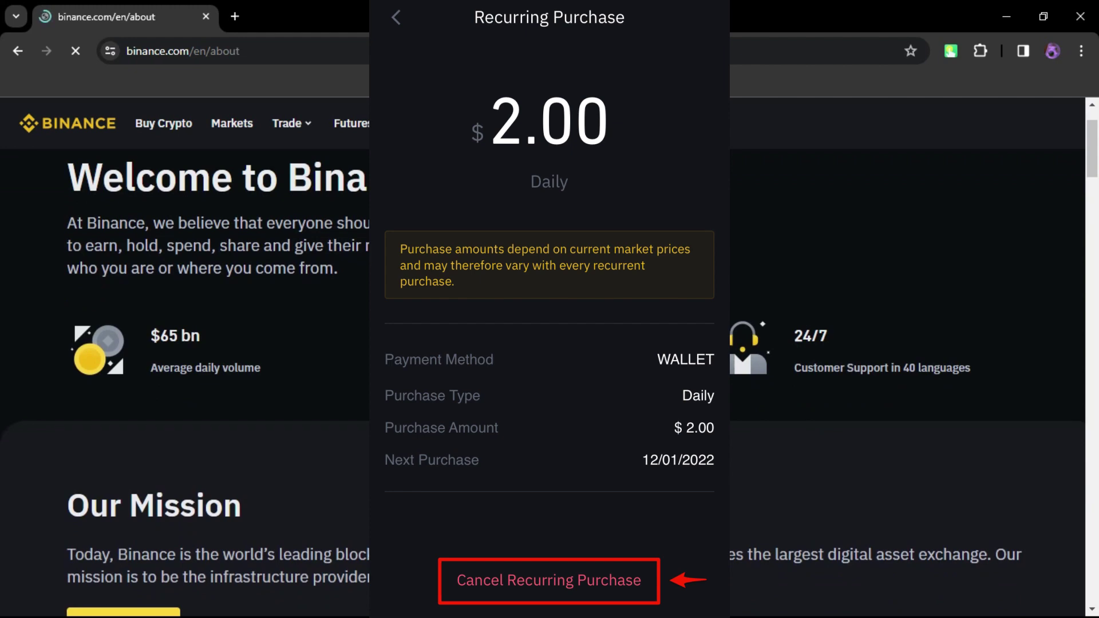
{"action": "scroll", "coordinate": [902, 344], "scroll_direction": "down", "scroll_amount": 5}
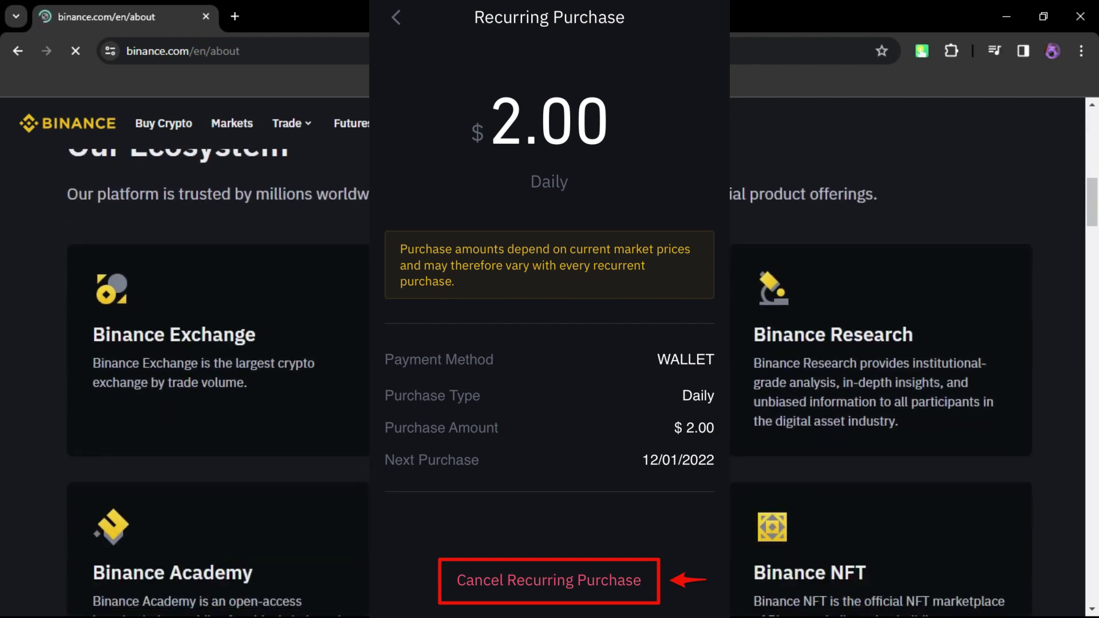
{"action": "scroll", "coordinate": [902, 344], "scroll_direction": "down", "scroll_amount": 2}
{"action": "scroll", "coordinate": [903, 343], "scroll_direction": "down", "scroll_amount": 3}
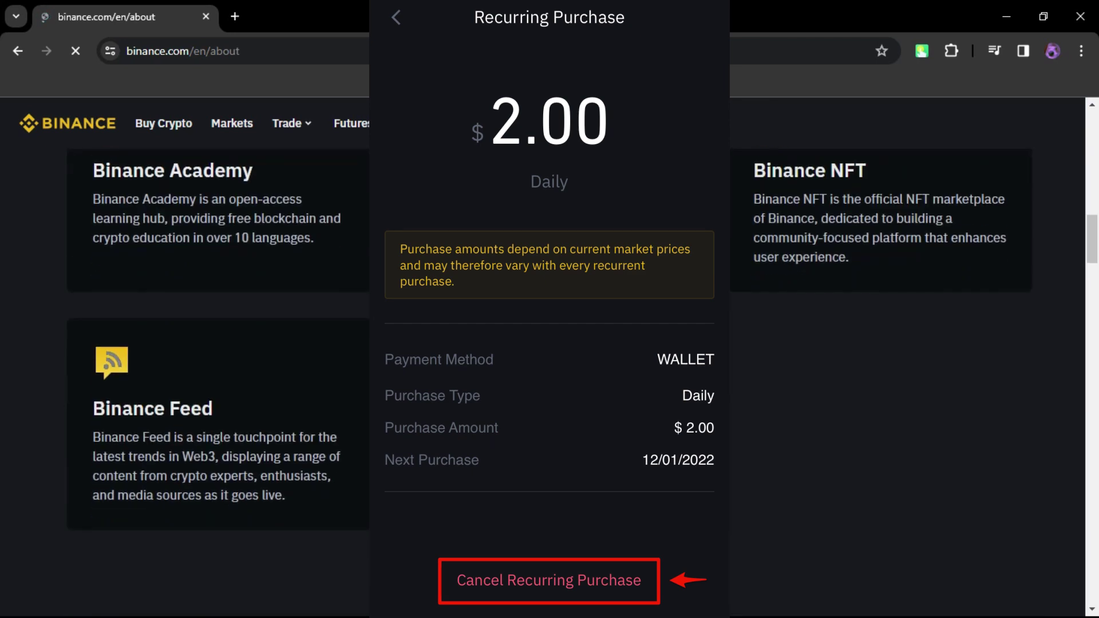
{"action": "scroll", "coordinate": [902, 344], "scroll_direction": "down", "scroll_amount": 4}
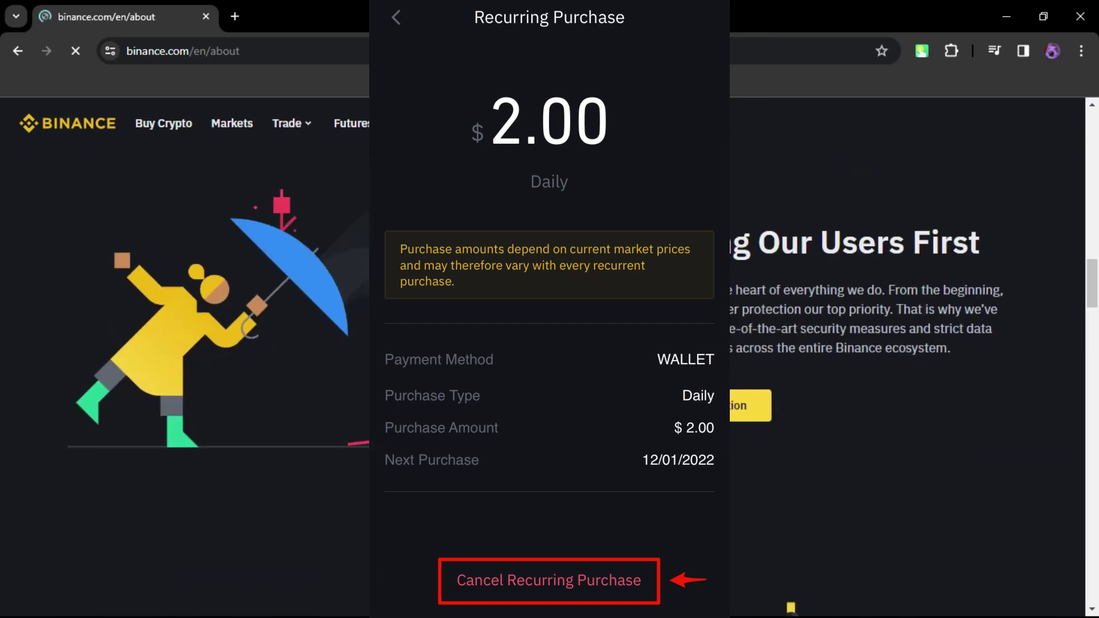
{"action": "scroll", "coordinate": [902, 344], "scroll_direction": "down", "scroll_amount": 4}
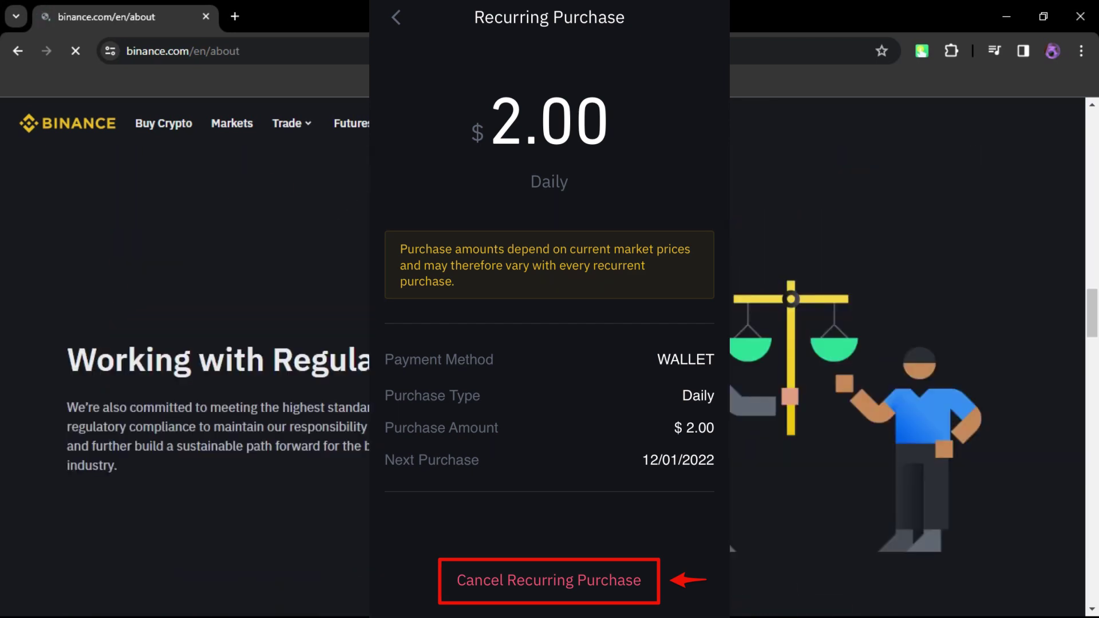